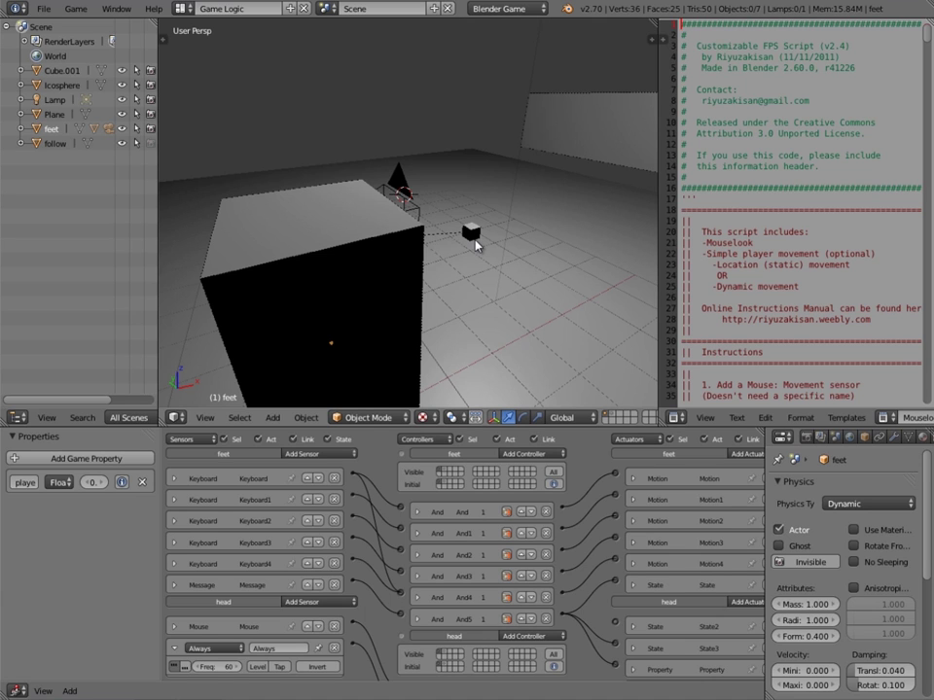
Run the game from the camera view to test the player's behaviour and end the run.
key(KP_0)
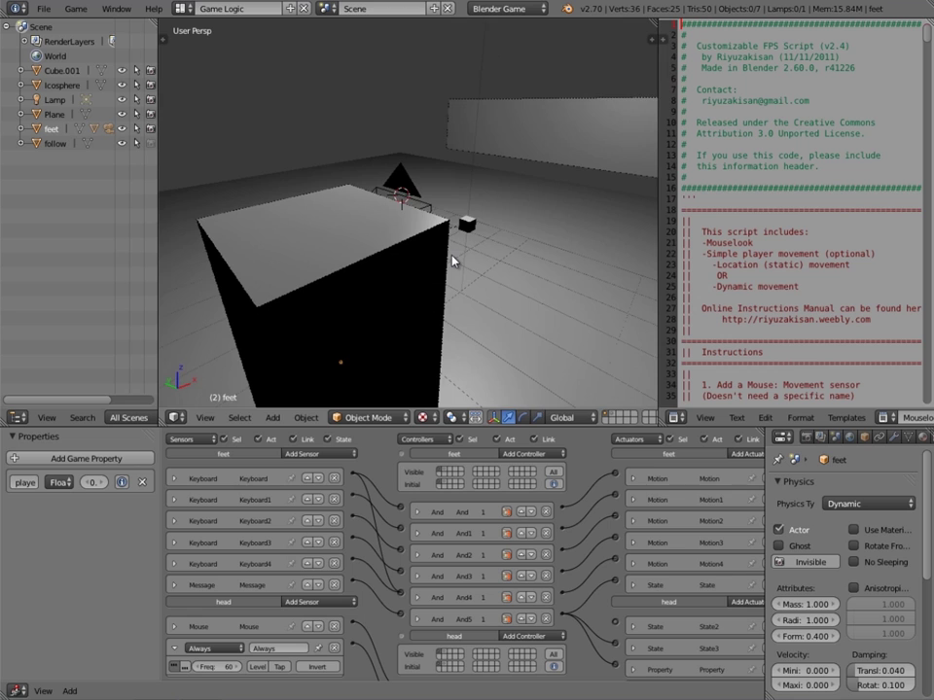
key(p)
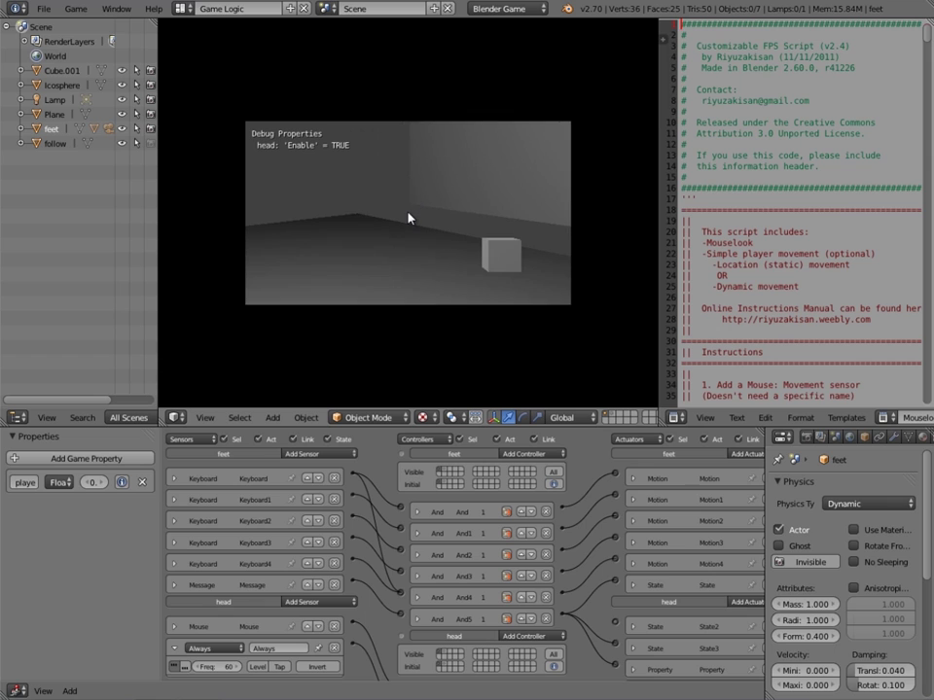
key(Escape)
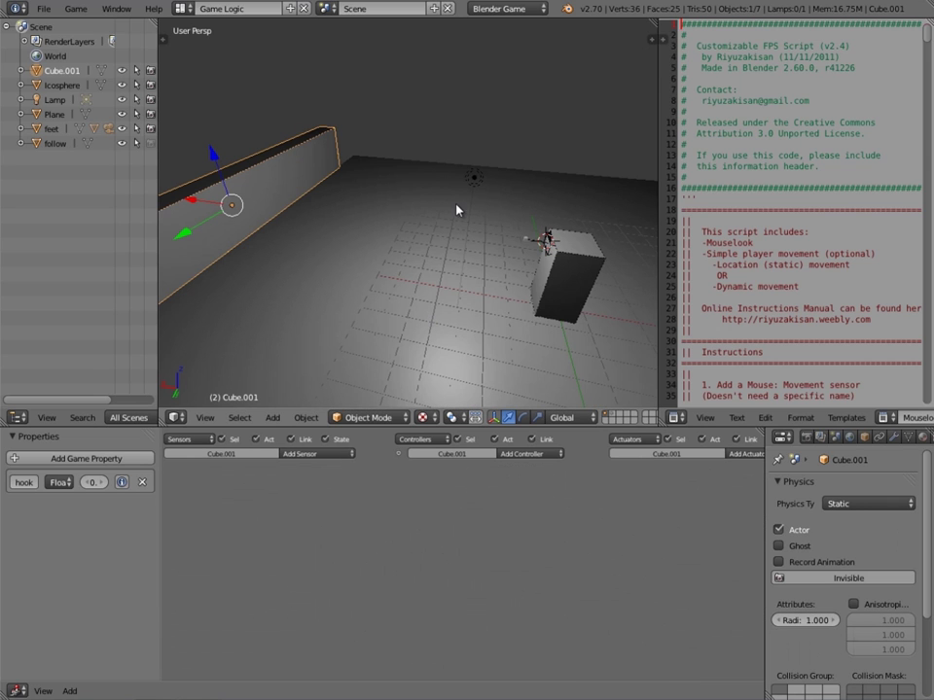
Show only the second layer and select the Icosphere to bring up its logic bricks.
middle_drag(456, 210, 413, 271)
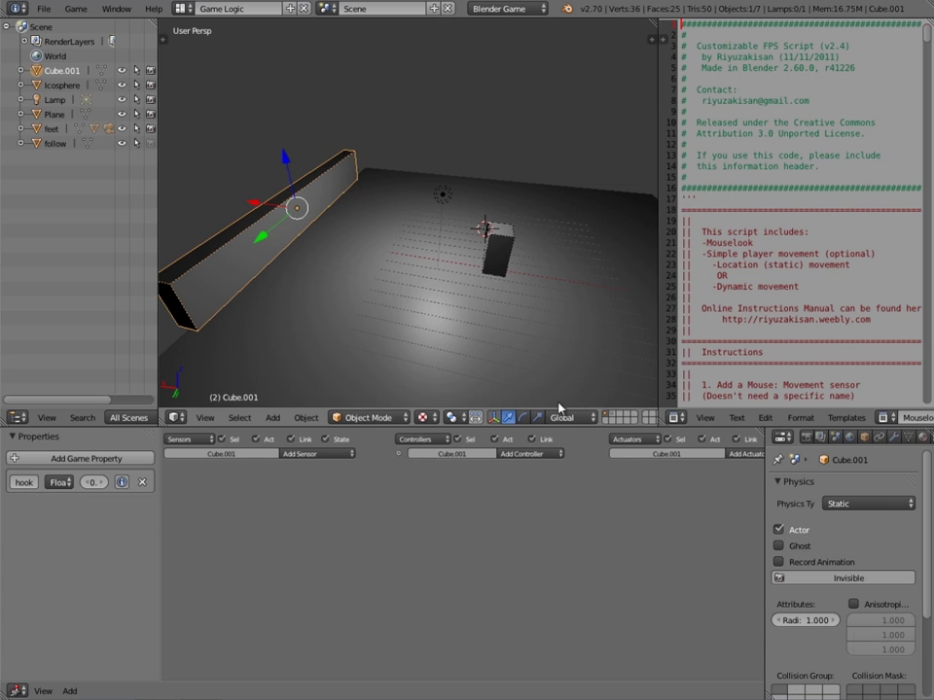
click(613, 413)
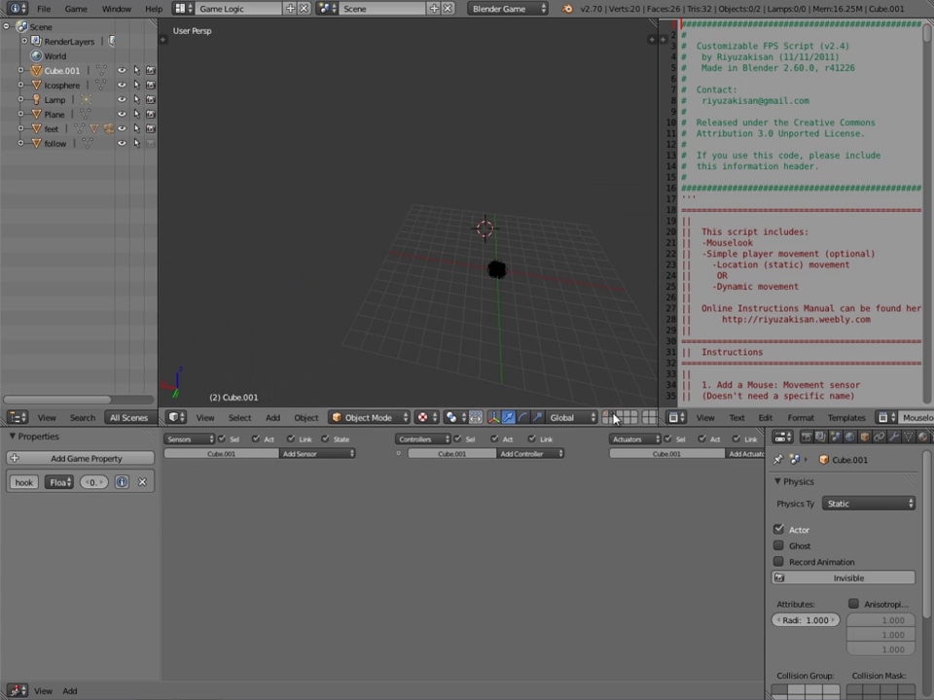
middle_drag(565, 289, 435, 289)
right_click(433, 278)
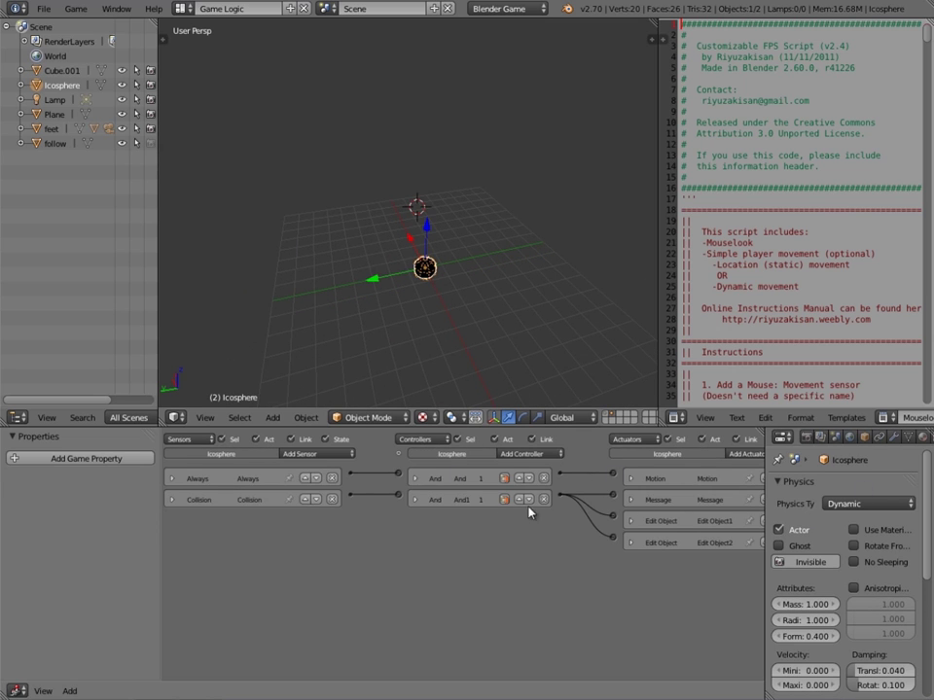
scroll(357, 571, up, 1)
middle_drag(357, 571, 458, 608)
Inspect the settings of the Icosphere's Always sensor and its Motion actuator, leaving both collapsed.
click(175, 482)
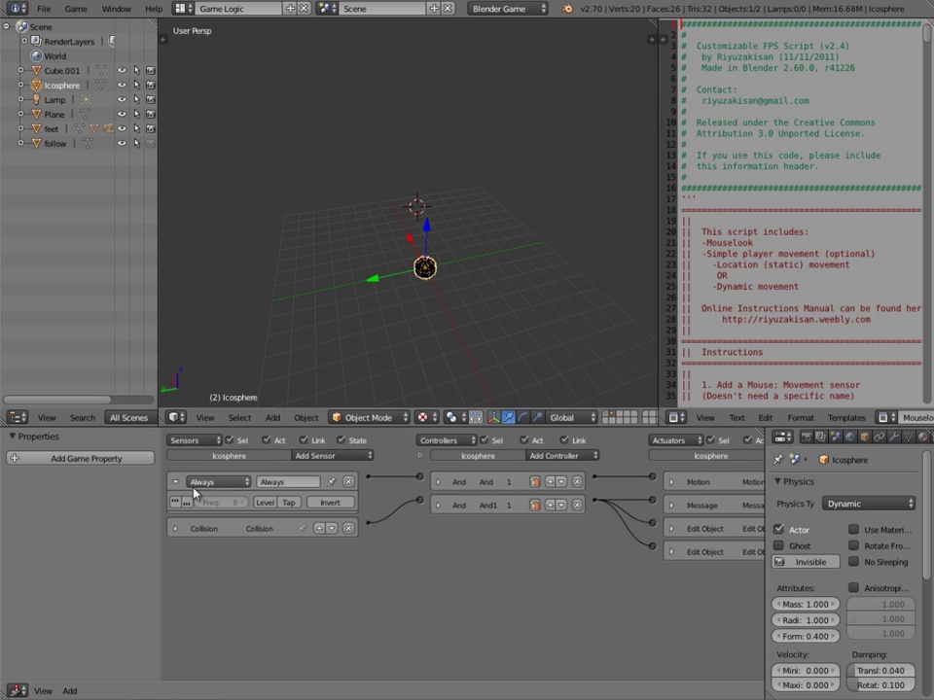
middle_drag(668, 477, 578, 484)
click(579, 483)
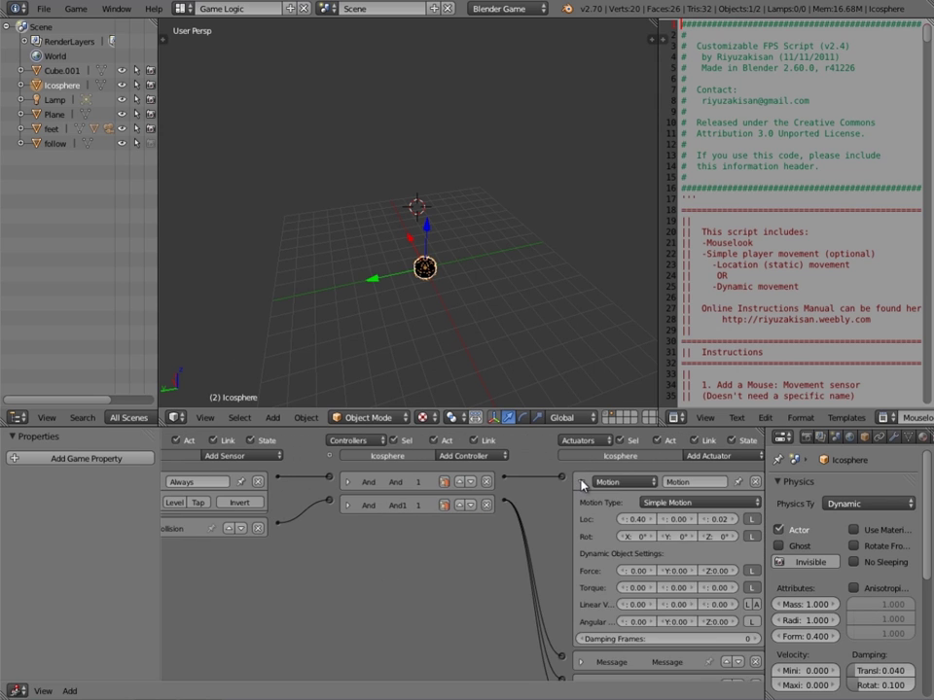
click(578, 483)
ctrl+scroll(593, 501, left, 1)
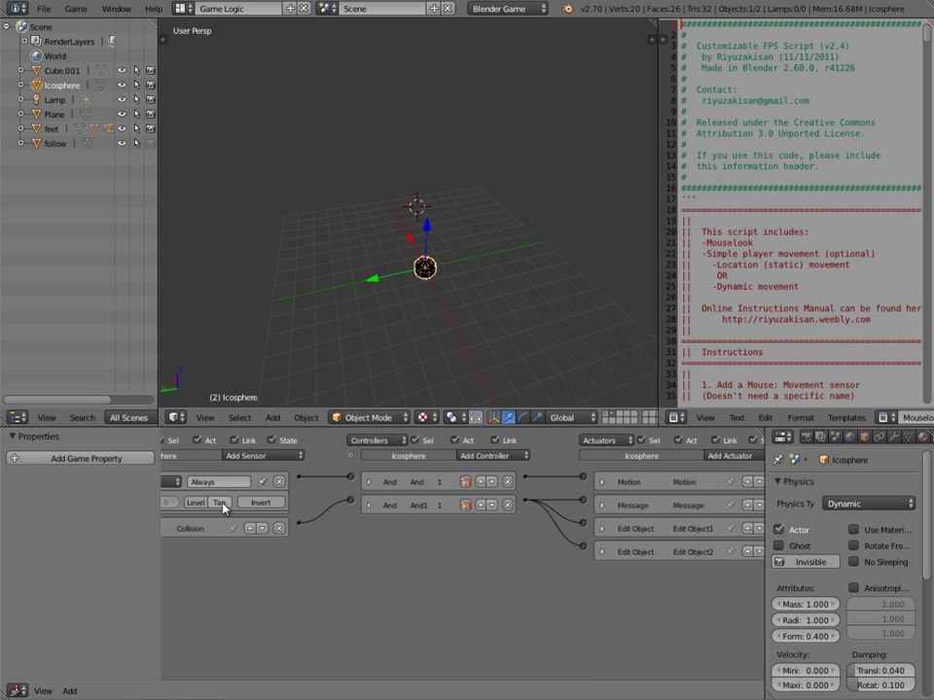
ctrl+scroll(228, 505, left, 3)
click(176, 482)
Examine the Icosphere's Collision sensor property and the settings of its Message actuator, collapsing both again.
click(177, 504)
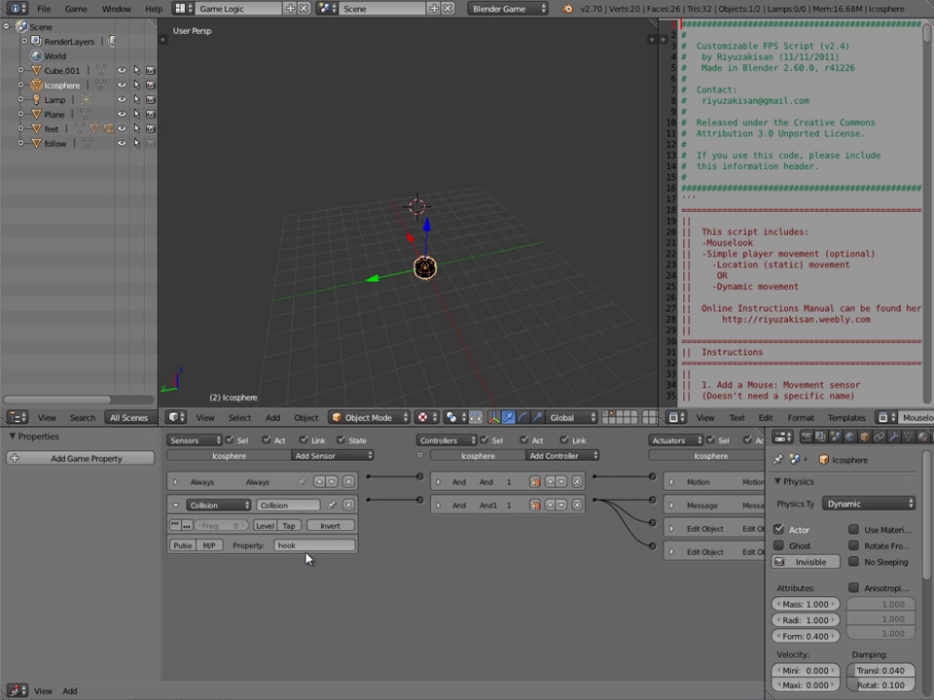
ctrl+scroll(595, 519, right, 3)
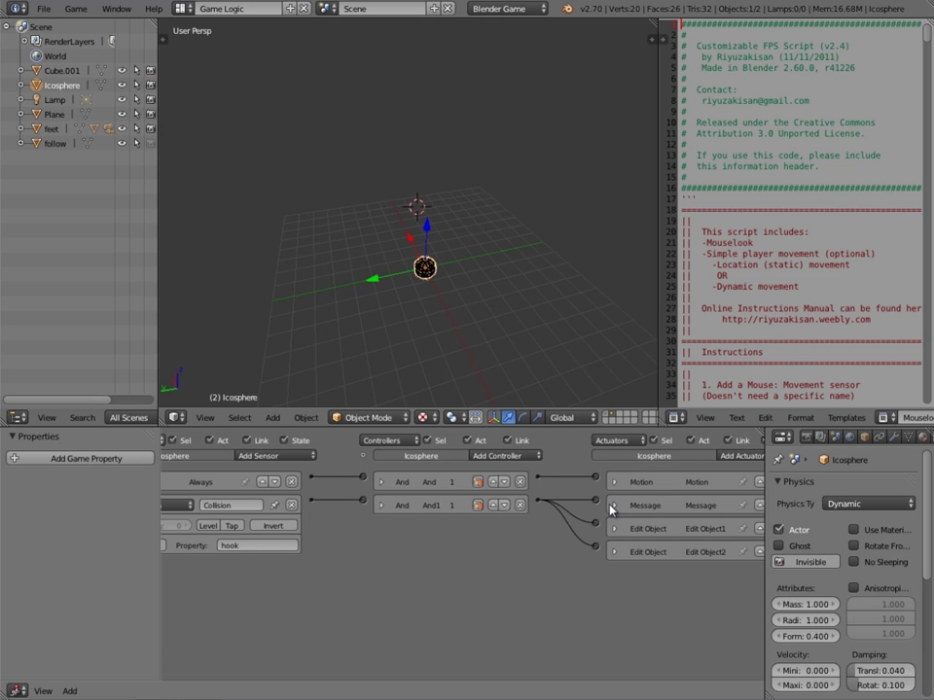
click(612, 505)
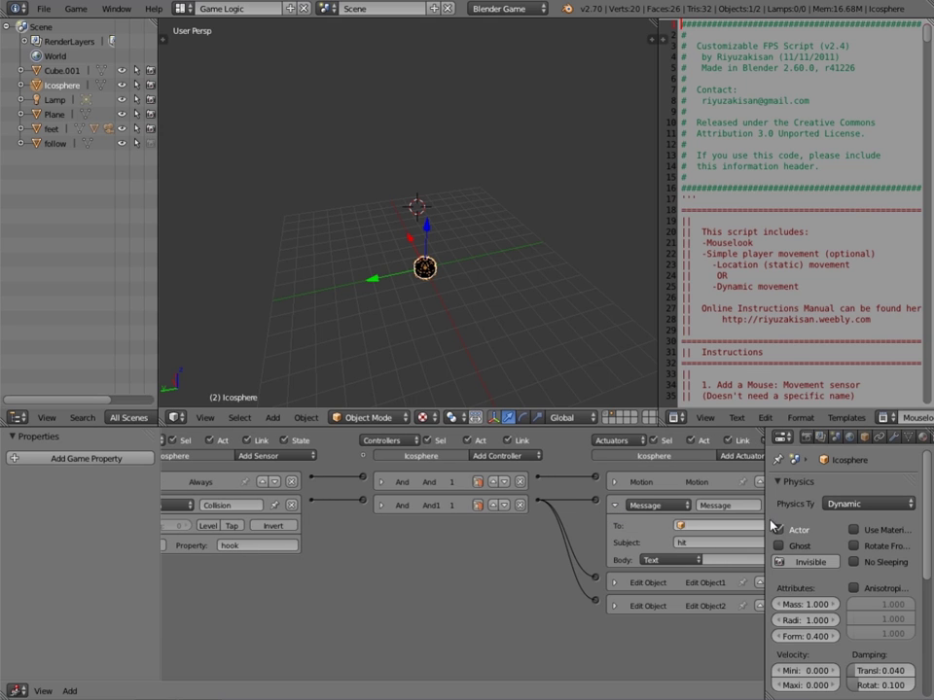
click(613, 508)
ctrl+scroll(419, 633, left, 3)
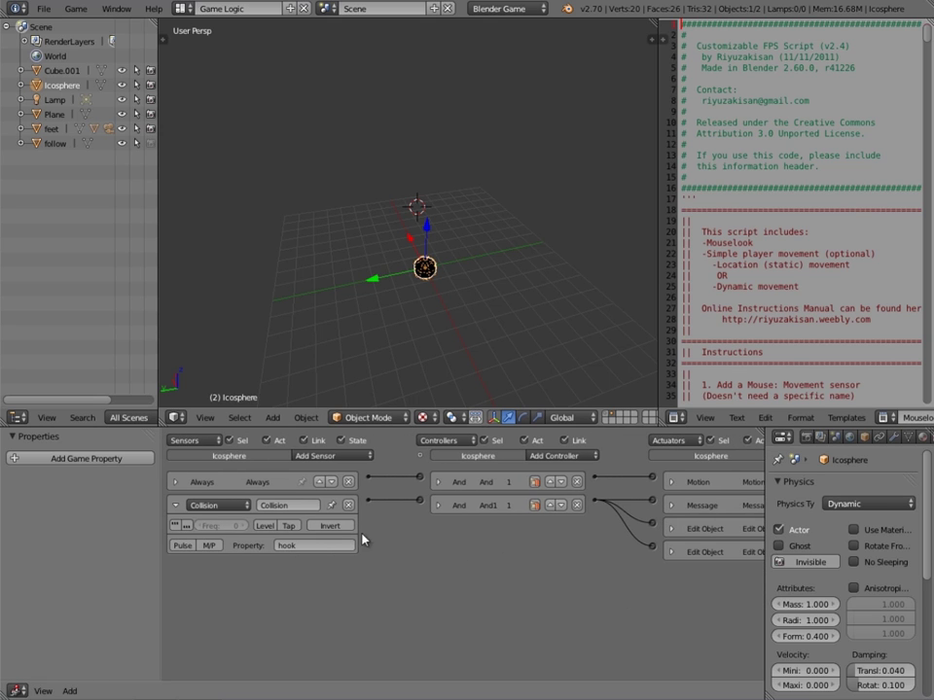
click(178, 506)
Review the Icosphere's Edit Object1 and Edit Object2 actuators and collapse them.
ctrl+scroll(521, 527, right, 3)
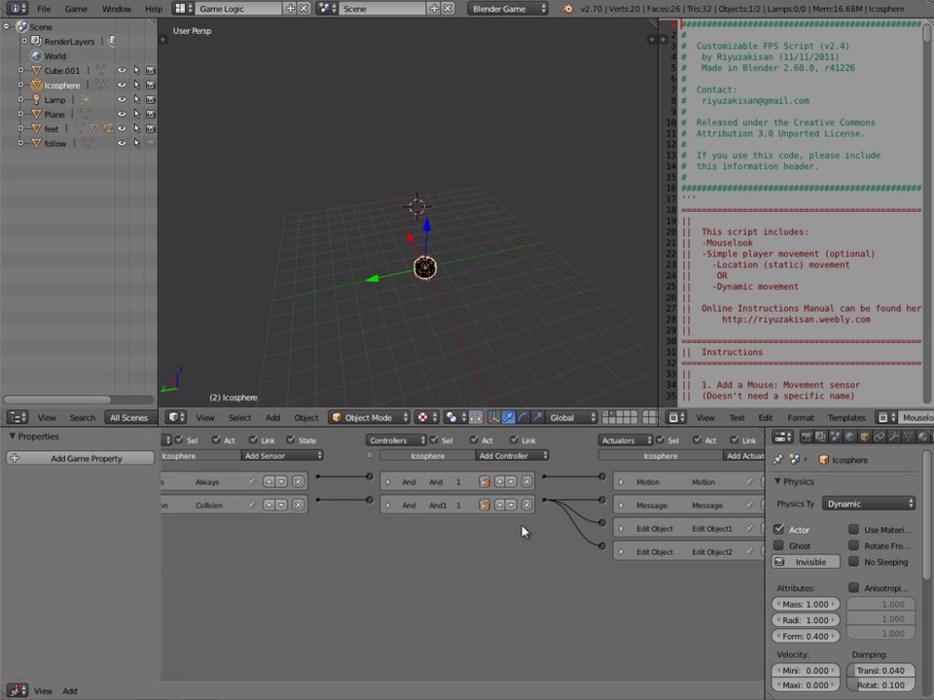
click(621, 528)
ctrl+scroll(545, 533, right, 3)
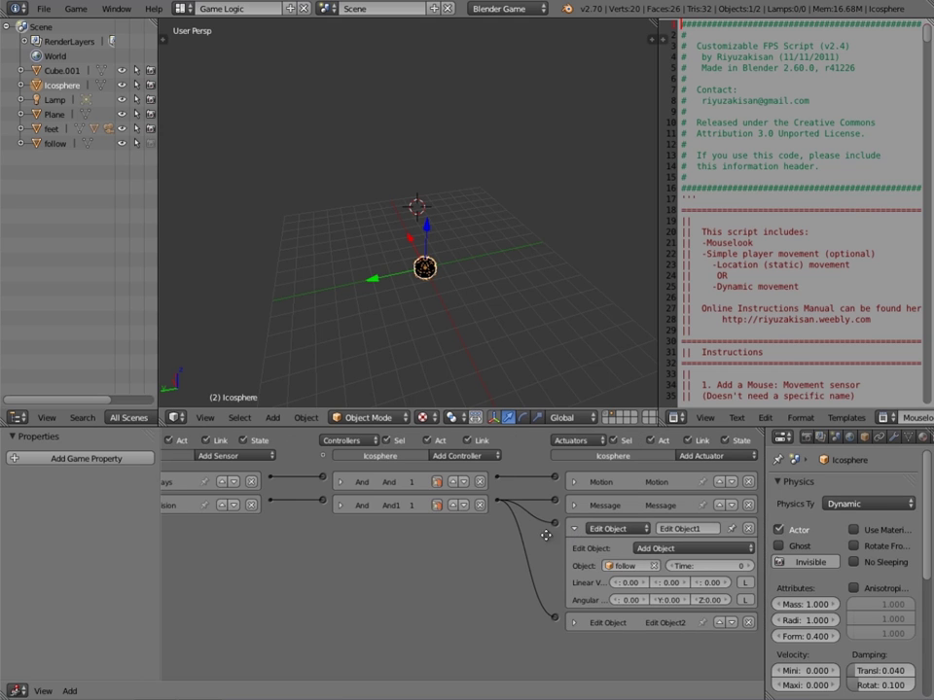
click(574, 528)
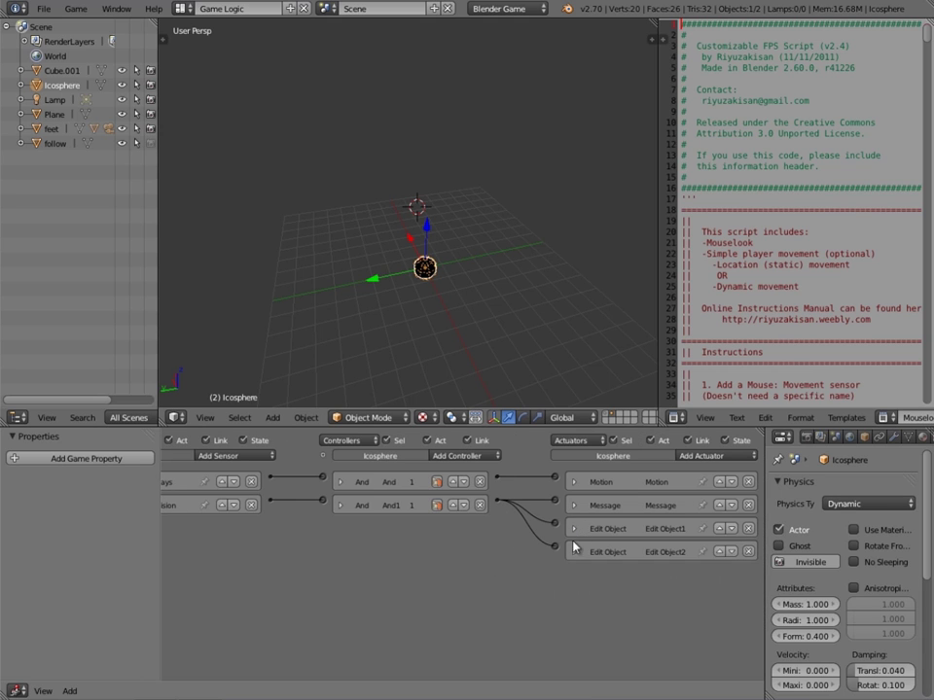
click(576, 552)
click(574, 552)
Select the follow object on the second layer and bring its logic bricks into view.
middle_drag(457, 285, 384, 334)
scroll(384, 333, down, 7)
middle_drag(327, 344, 327, 296)
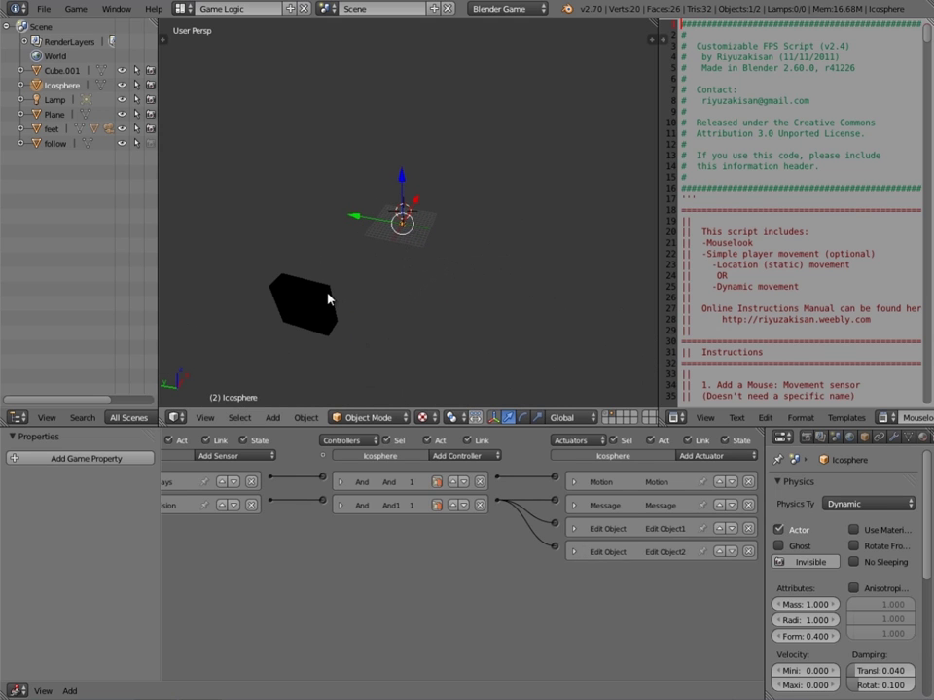
right_click(327, 295)
middle_drag(525, 530, 623, 533)
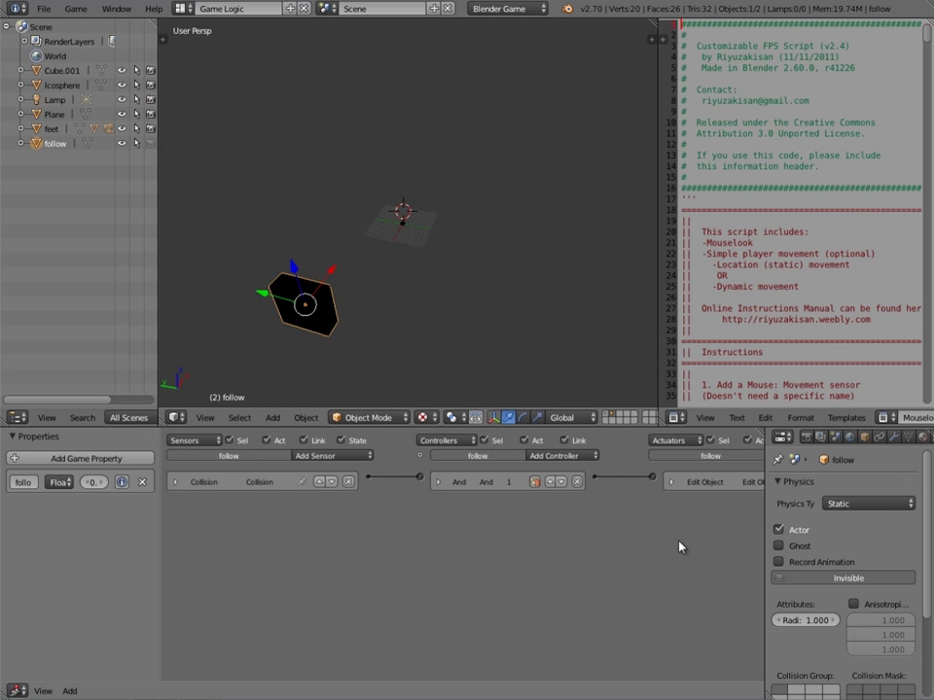
Show the first layer, select the feet object, display its state 2 logic and examine the Edit Object1 tracking actuator.
click(606, 413)
middle_drag(517, 302, 429, 285)
scroll(391, 276, up, 8)
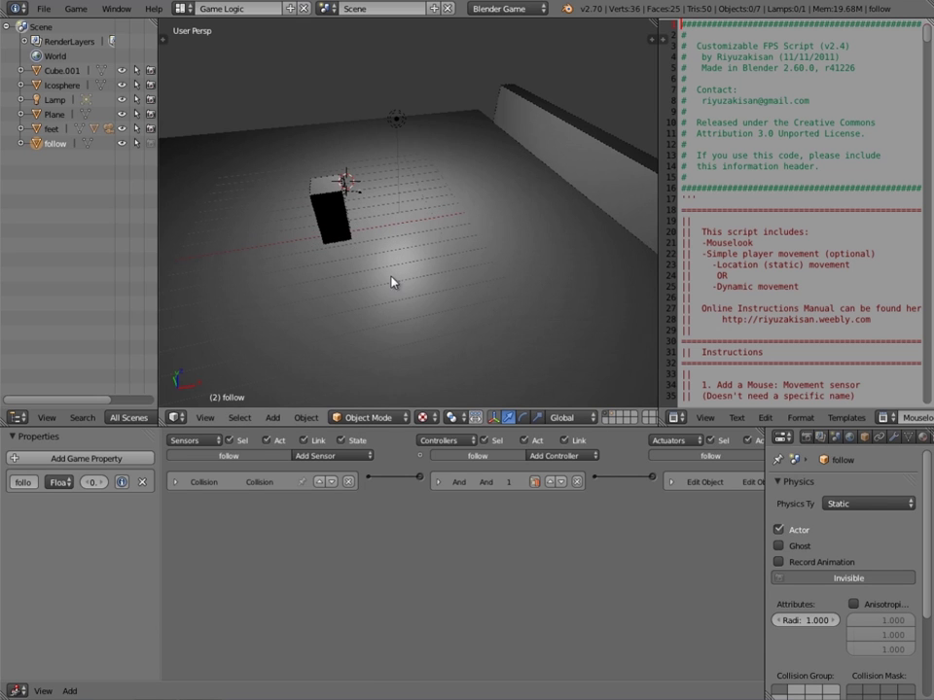
right_click(326, 214)
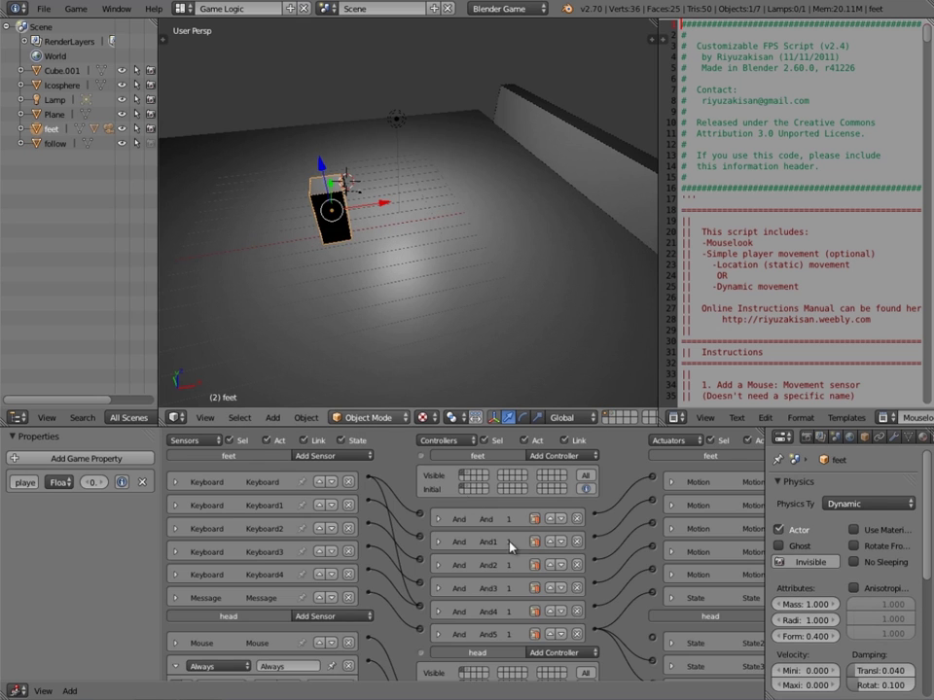
click(468, 475)
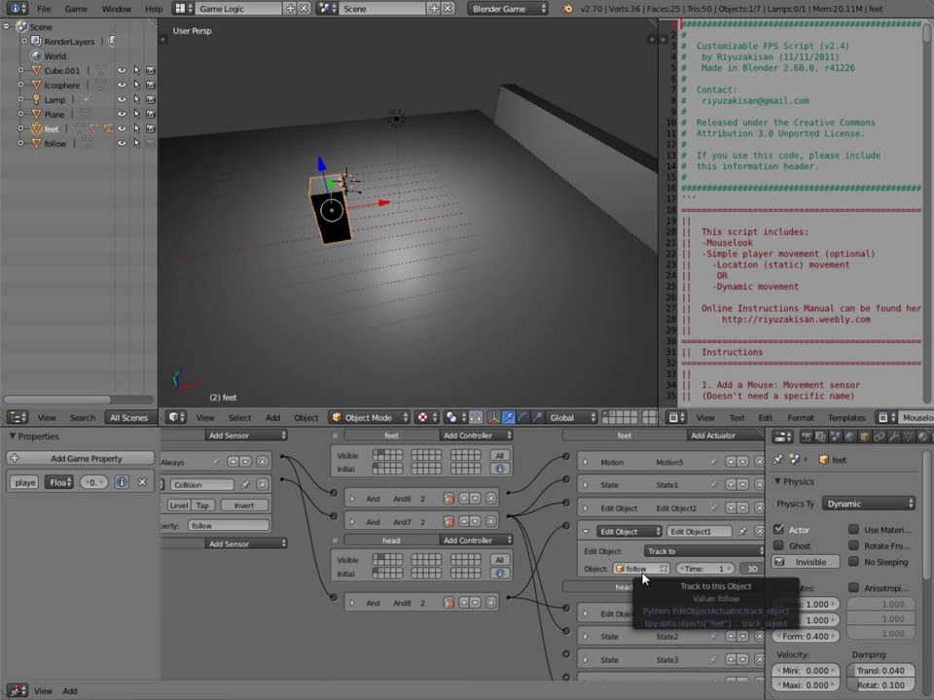
click(584, 532)
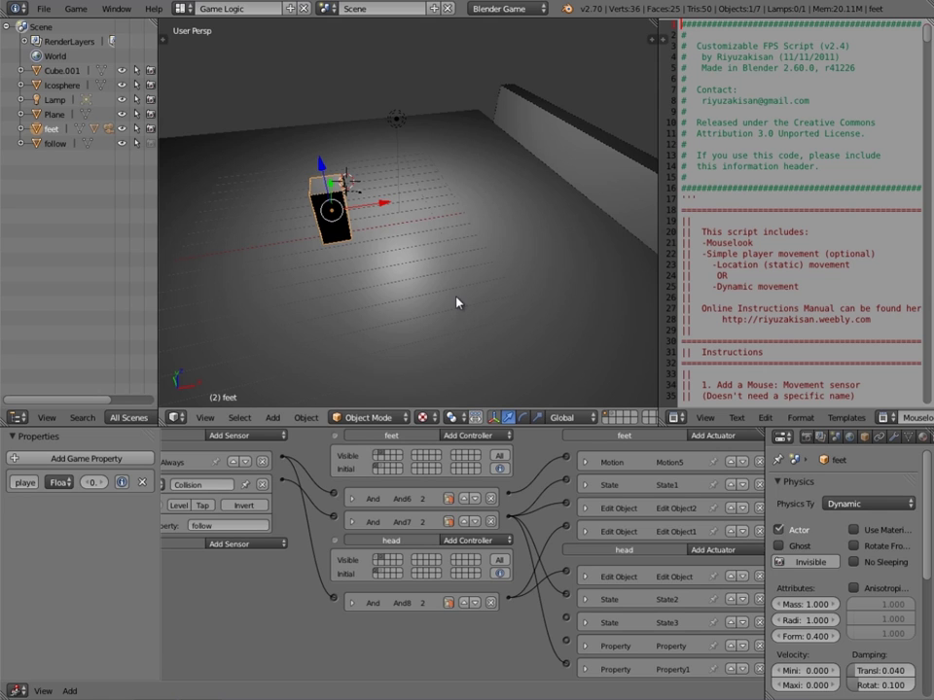
Inspect the feet object's Motion5 and Edit Object1 actuators and its Collision sensor in state 2.
click(585, 463)
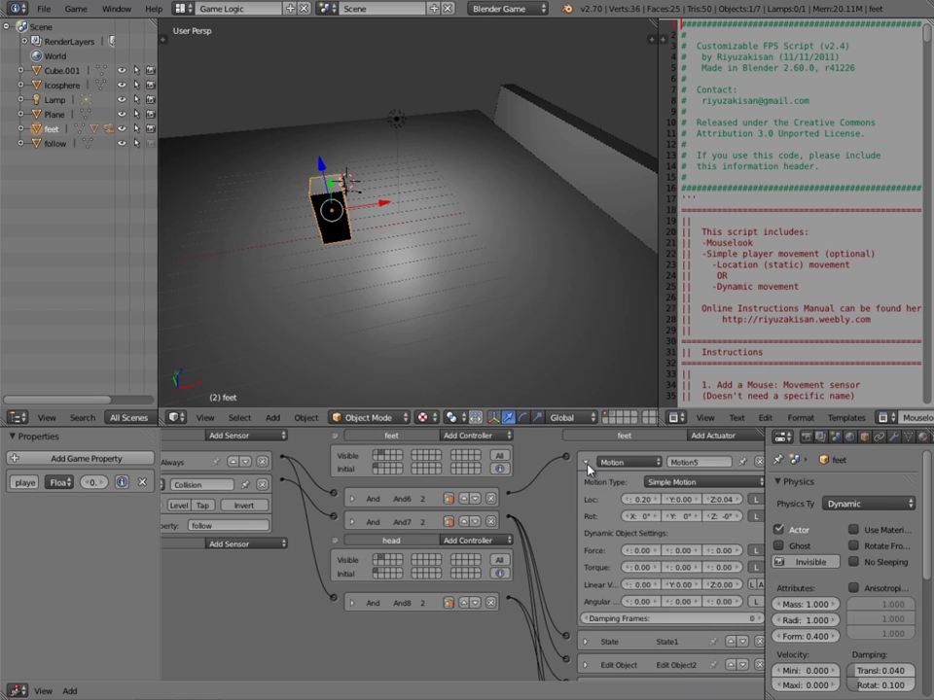
click(585, 463)
click(584, 532)
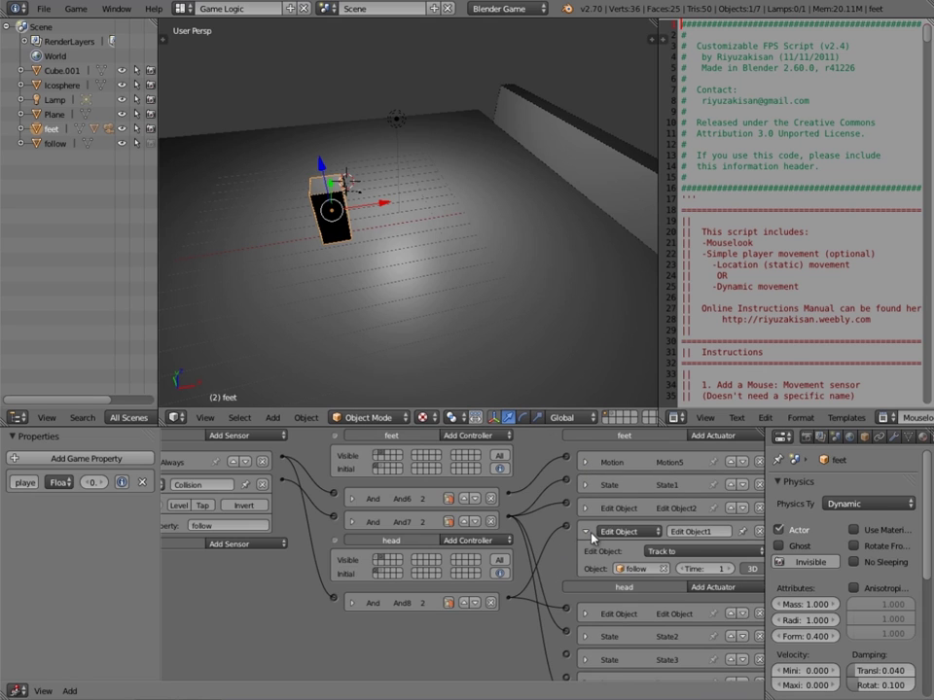
click(584, 532)
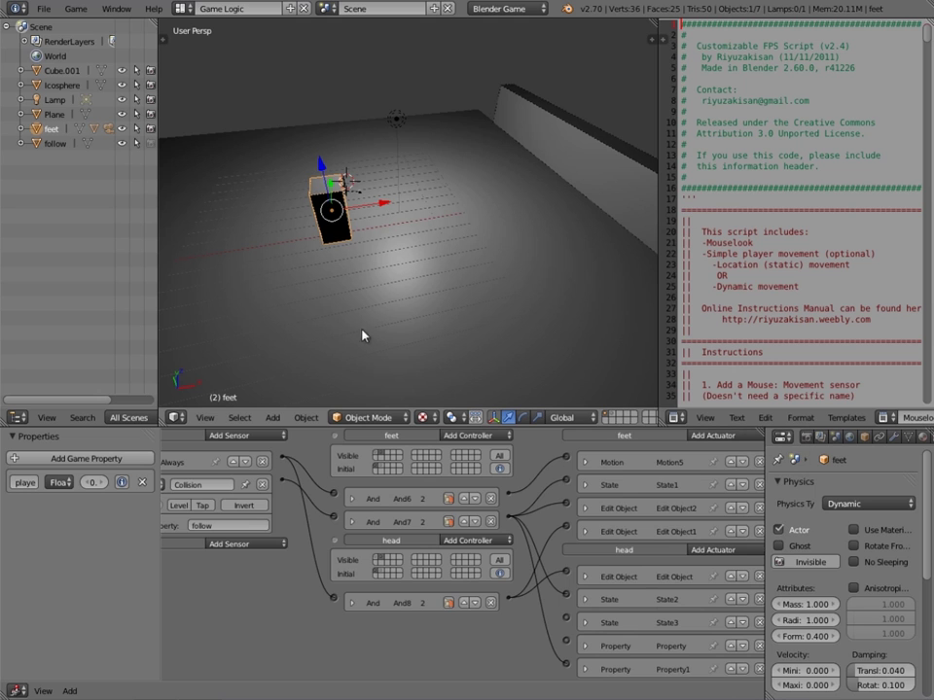
middle_drag(367, 522, 433, 542)
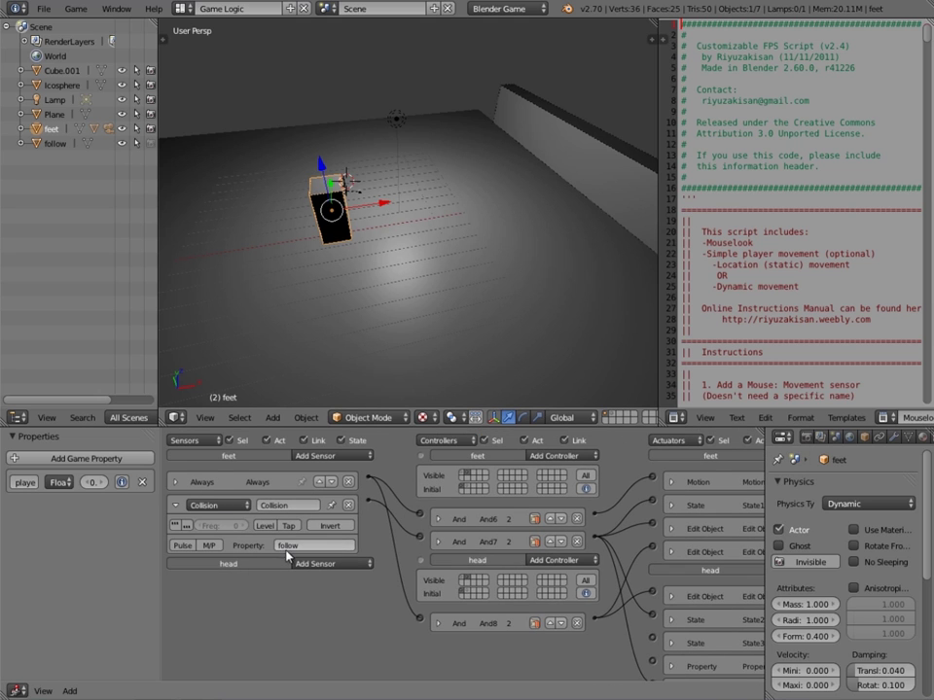
Return to the second layer, select the follow object and check its Edit Object actuator's setting.
click(614, 414)
scroll(350, 302, down, 5)
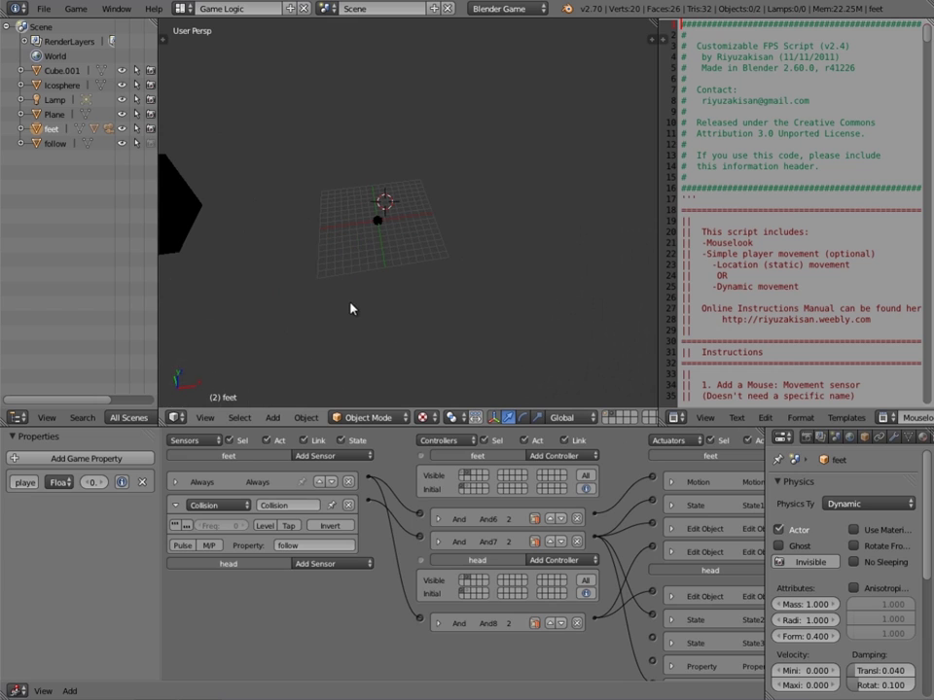
click(606, 415)
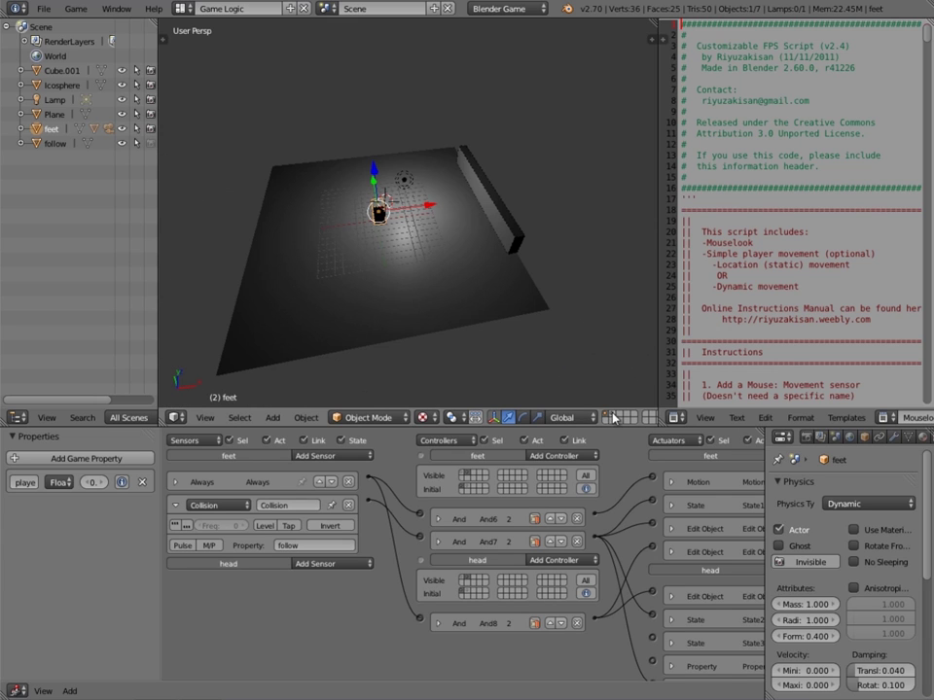
key(2)
right_click(258, 207)
ctrl+scroll(513, 484, right, 3)
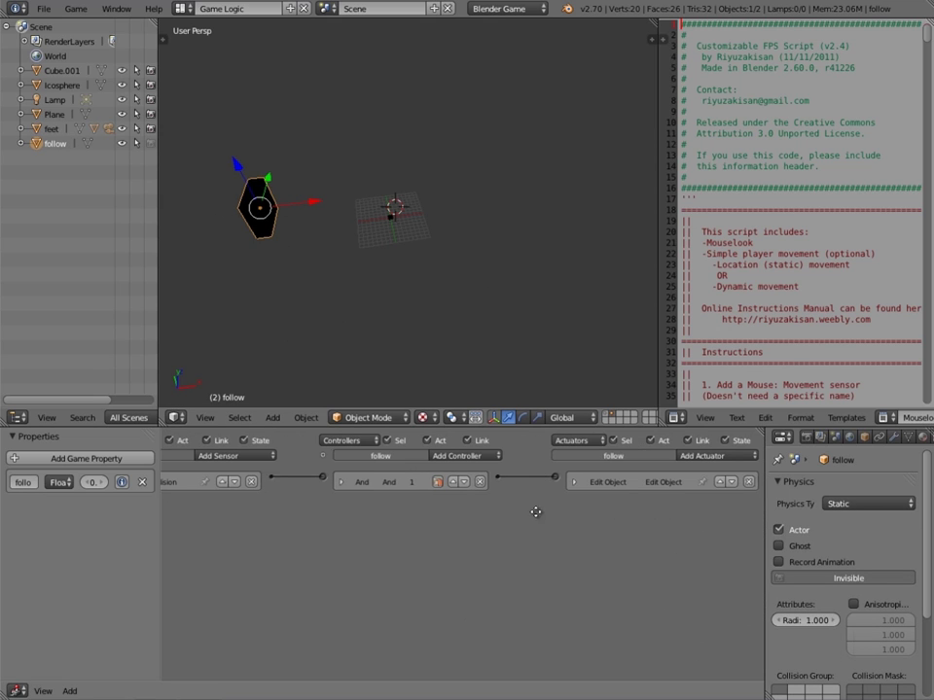
click(572, 482)
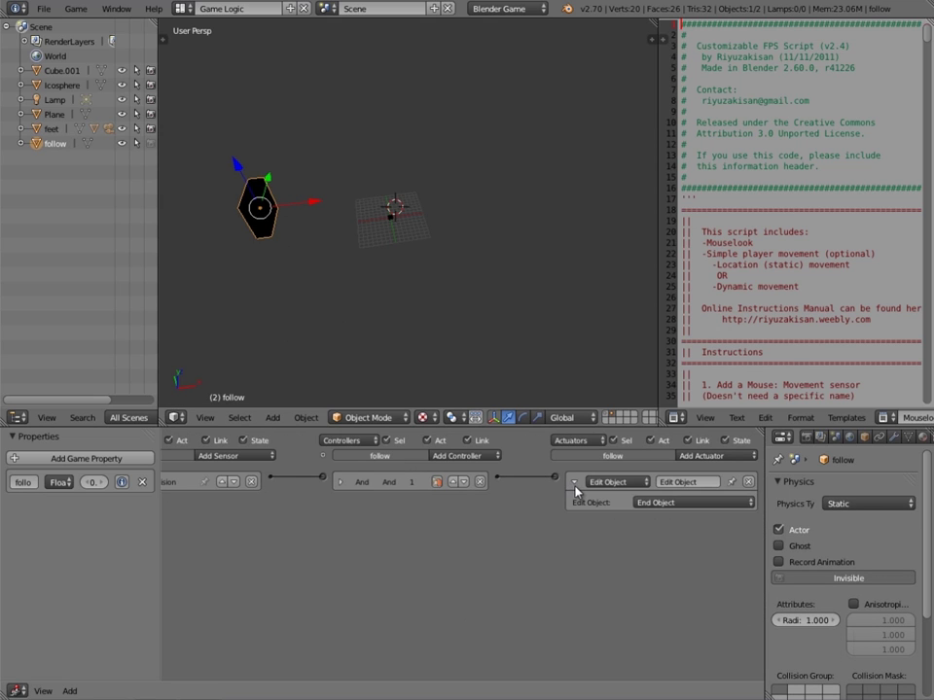
click(572, 483)
Show the first layer, reselect the feet object and review its Collision sensor and State1 actuator.
click(604, 414)
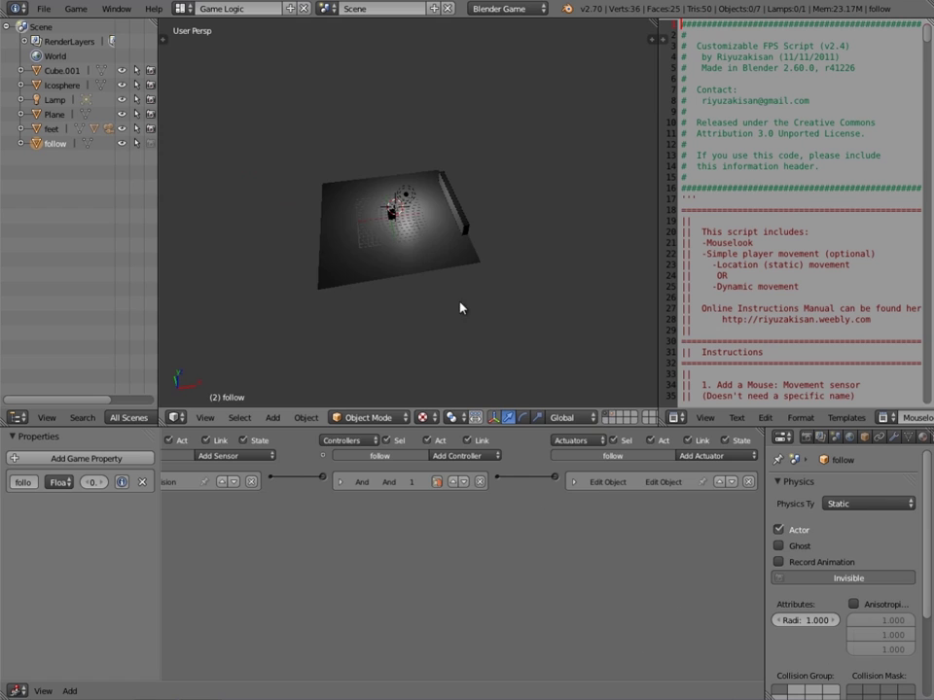
scroll(429, 271, up, 9)
middle_drag(317, 256, 379, 260)
right_click(300, 269)
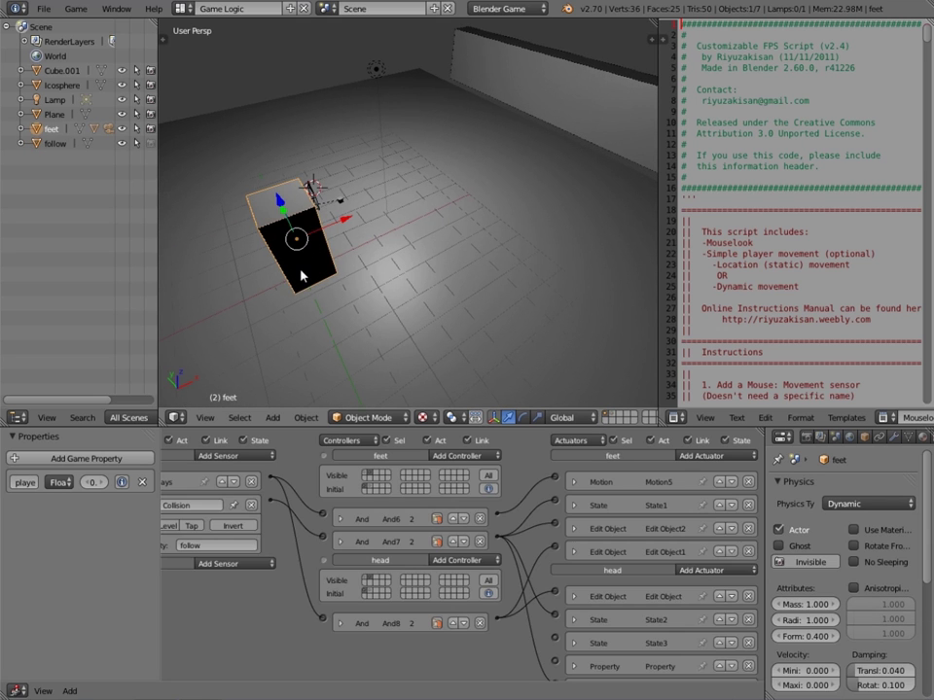
middle_drag(291, 564, 387, 566)
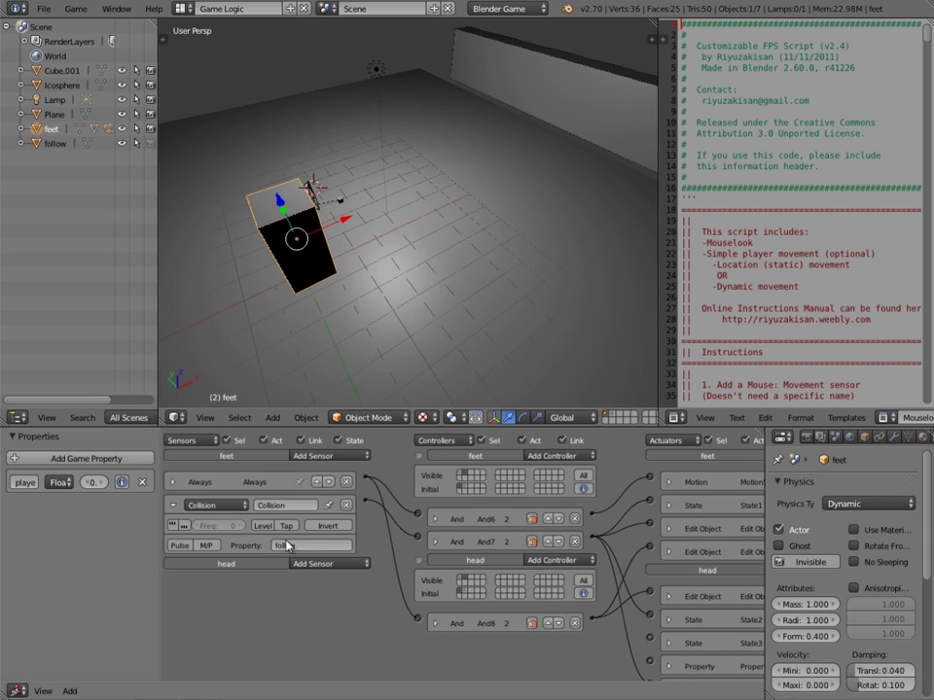
ctrl+scroll(480, 615, right, 3)
click(573, 506)
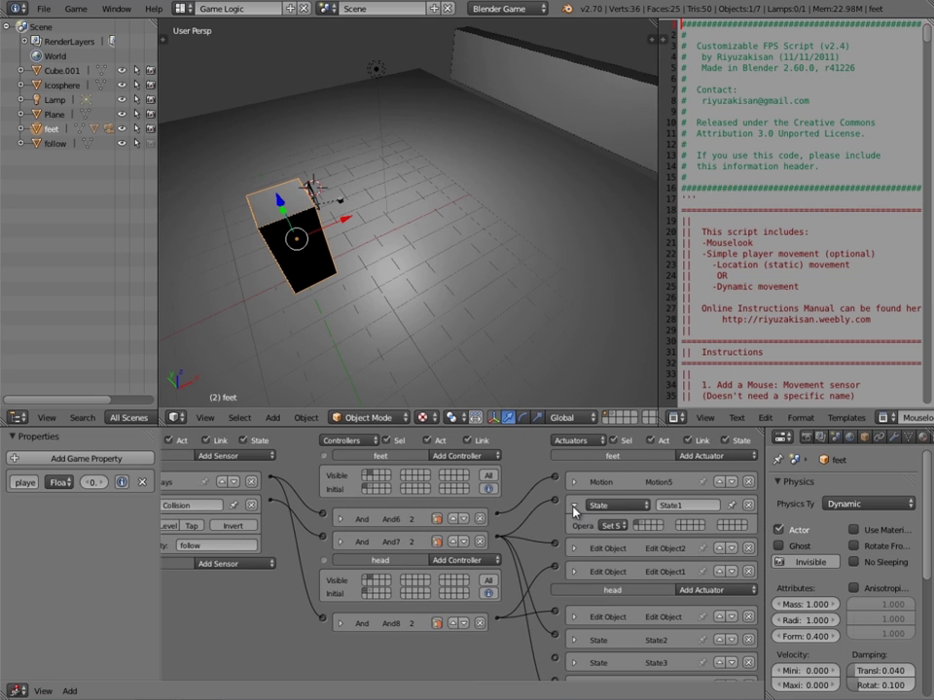
click(572, 507)
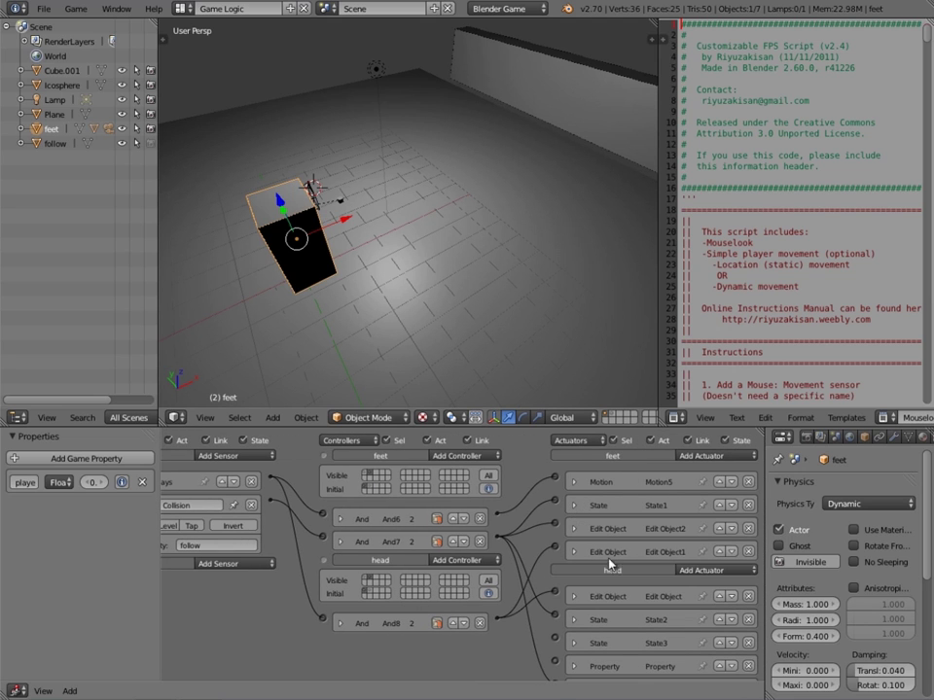
Inspect the feet object's Edit Object2 dynamics actuator and trace its links back to the Collision sensor.
click(575, 529)
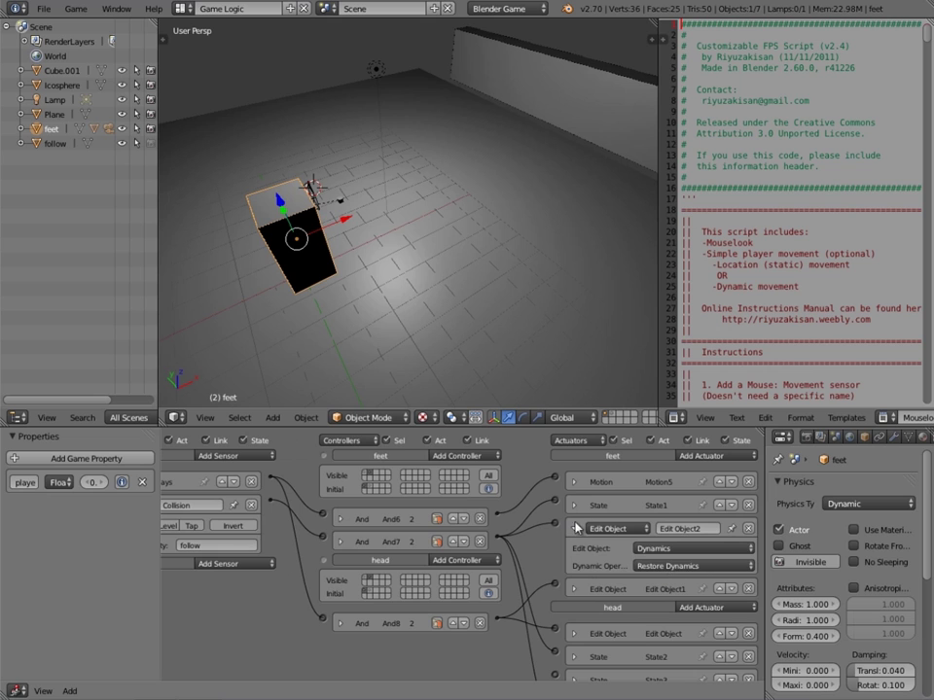
click(573, 529)
drag(497, 617, 553, 550)
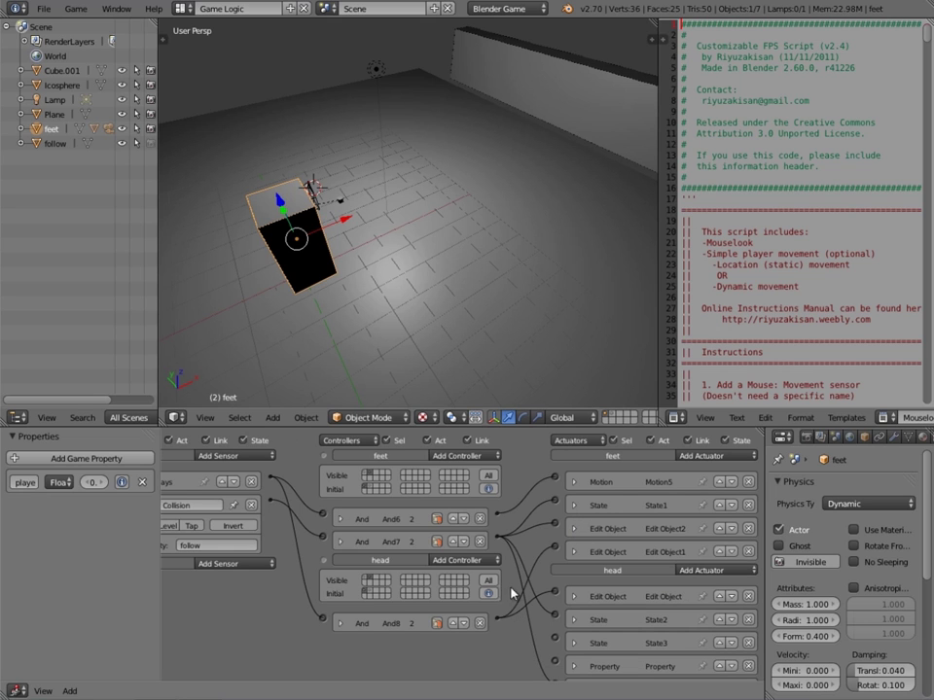
middle_drag(347, 541, 444, 542)
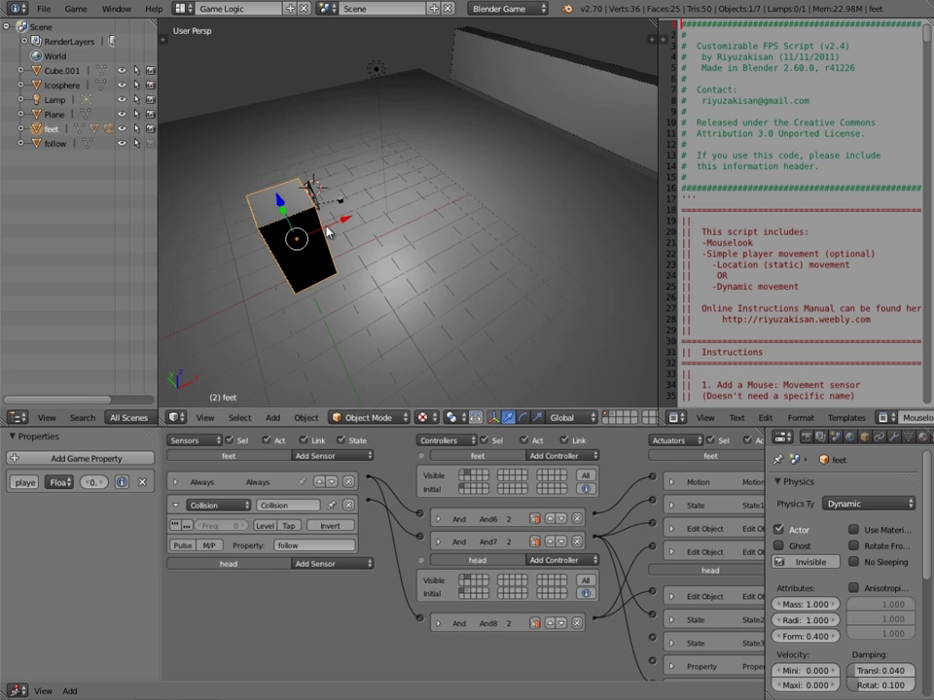
Switch the 3D view to wireframe shading and select the head object inside the player box.
scroll(316, 233, up, 1)
key(z)
right_click(232, 208)
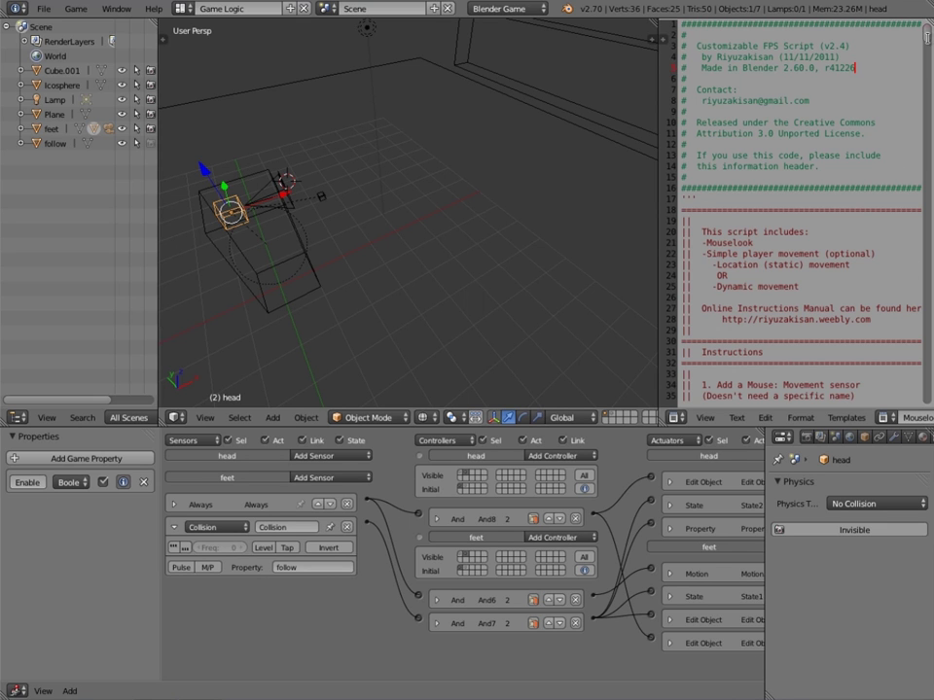
Find the Mouselook Configuration notes in the FPS script and highlight the "Enable" property name.
scroll(788, 267, down, 10)
scroll(789, 268, down, 7)
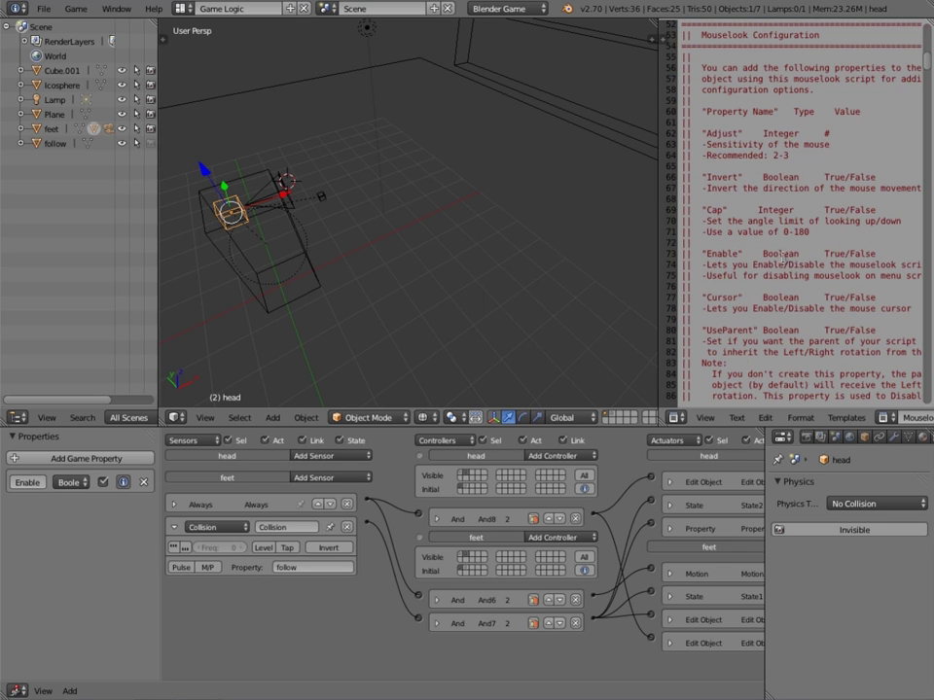
drag(701, 107, 730, 255)
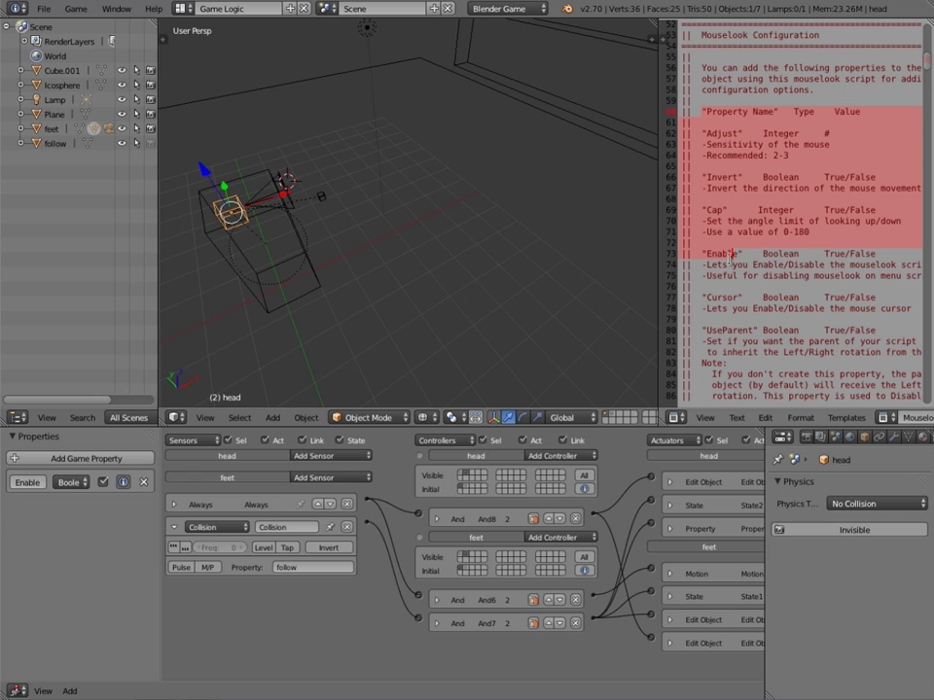
drag(731, 256, 731, 265)
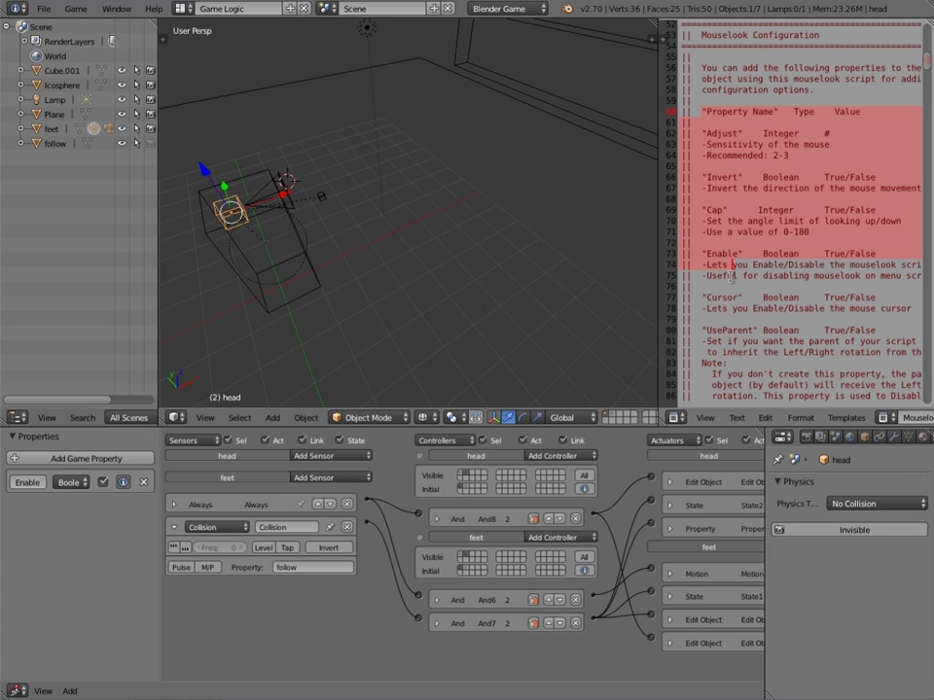
click(733, 254)
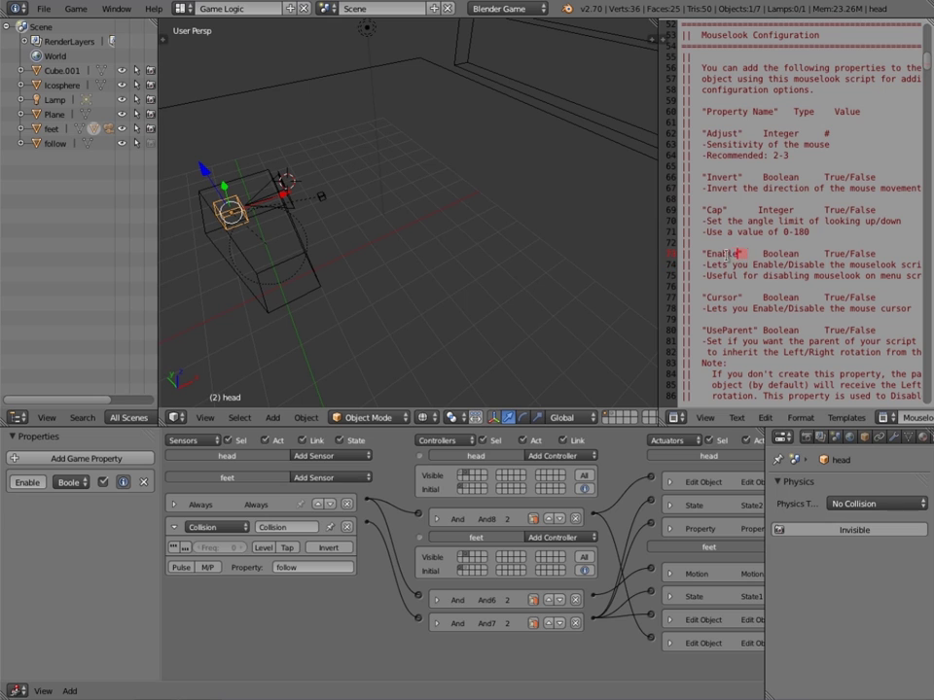
double_click(736, 254)
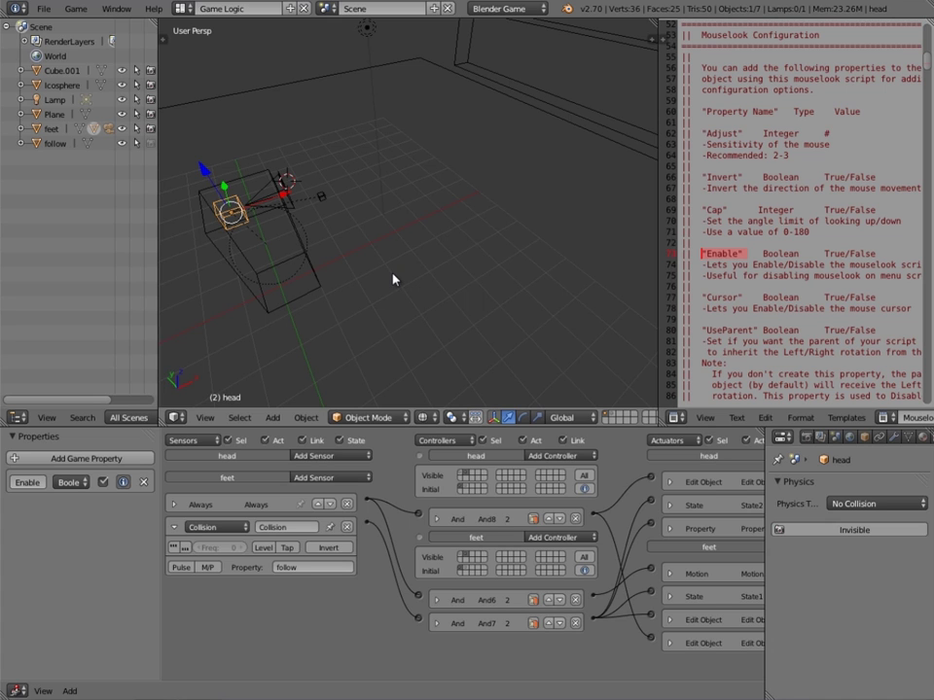
Run the game, fire the grapple to check the head's Enable debug property, and return to the scene.
key(p)
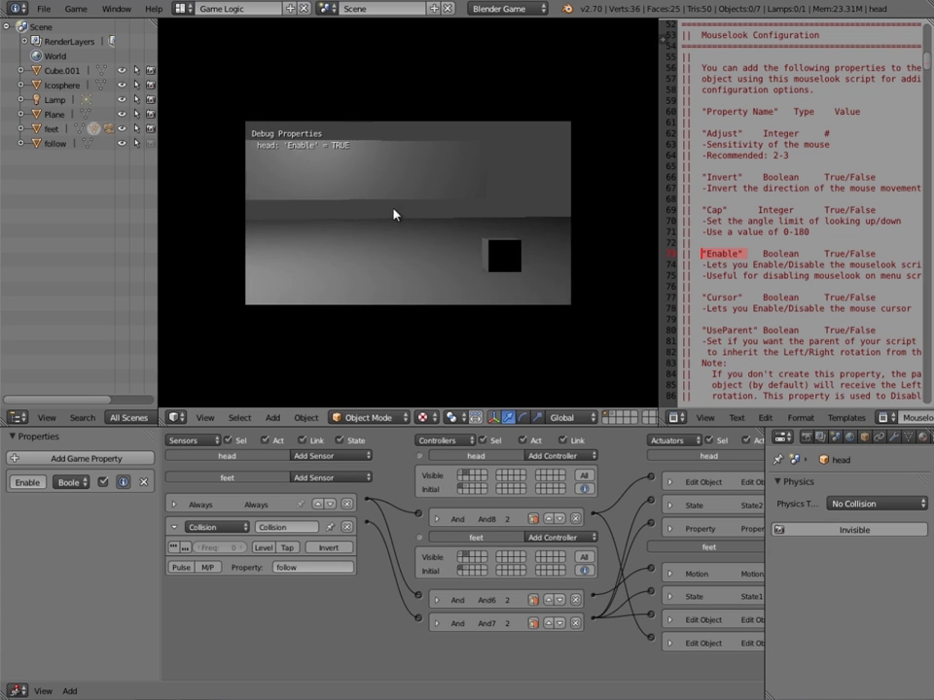
click(408, 213)
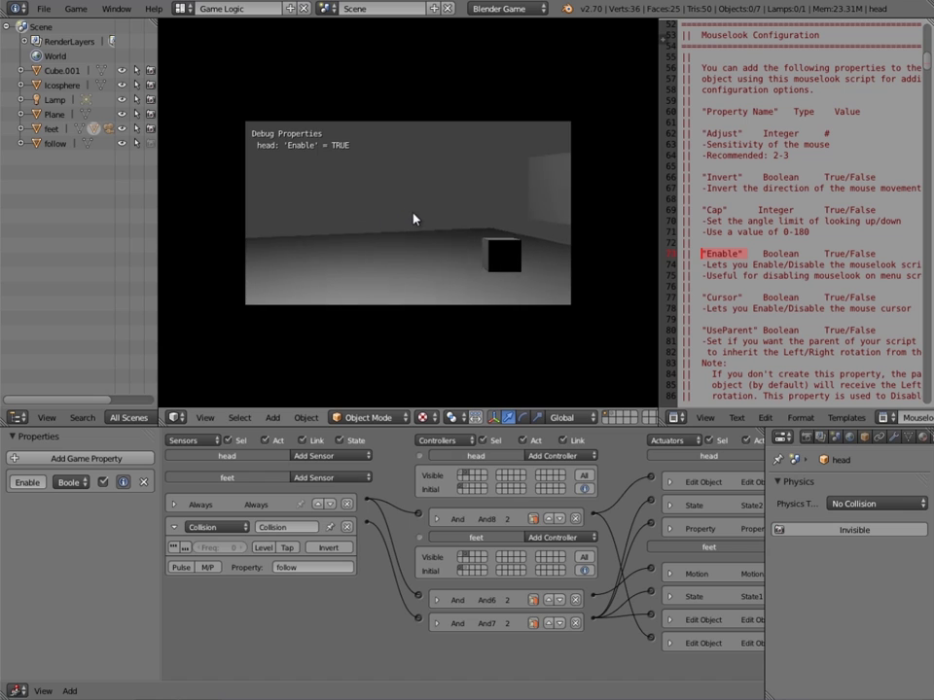
click(407, 213)
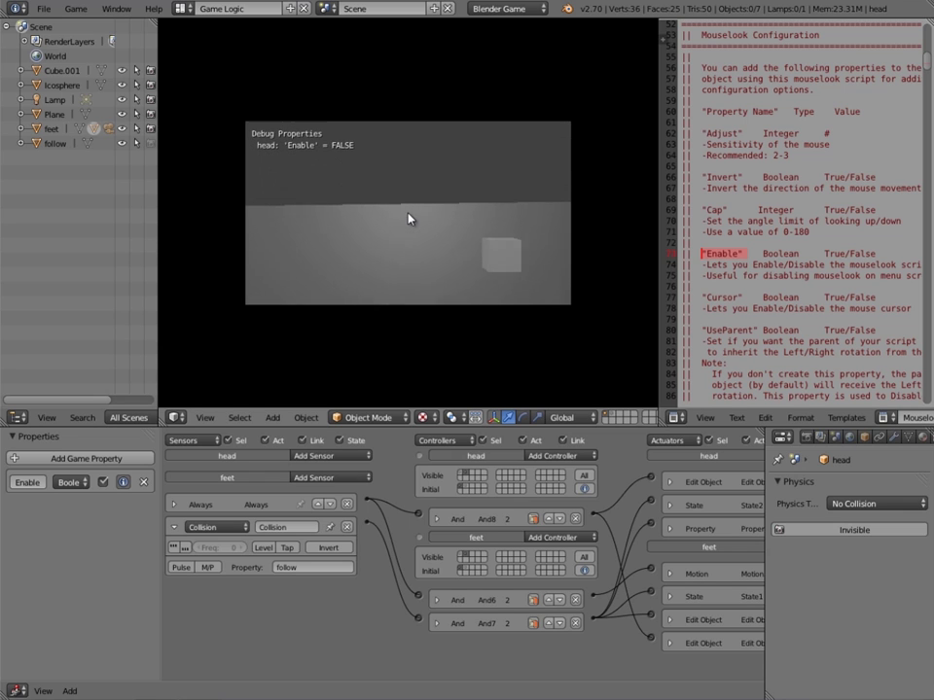
key(e)
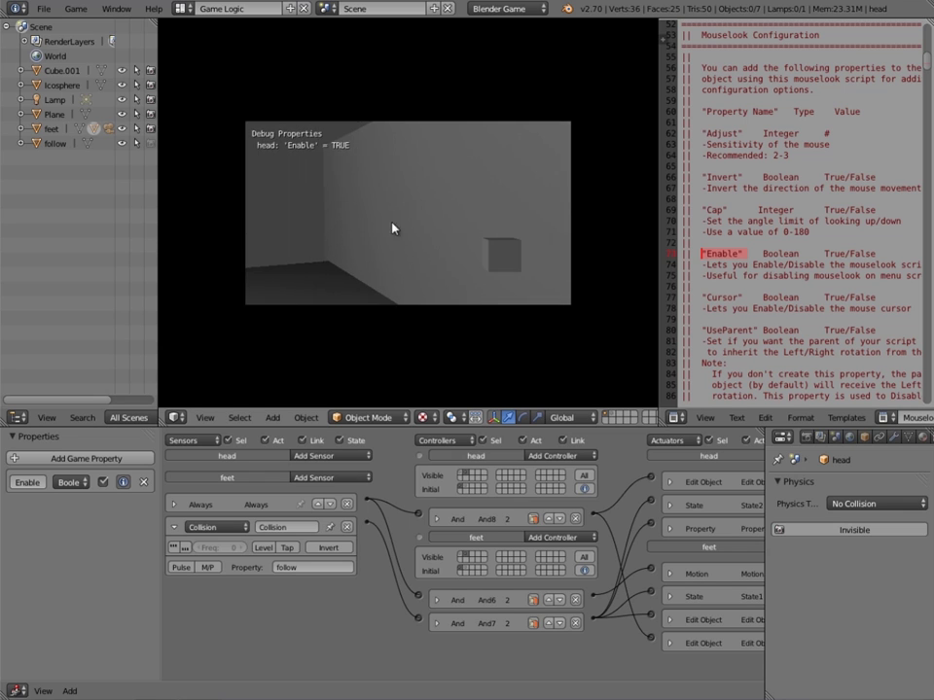
key(Escape)
scroll(481, 241, down, 5)
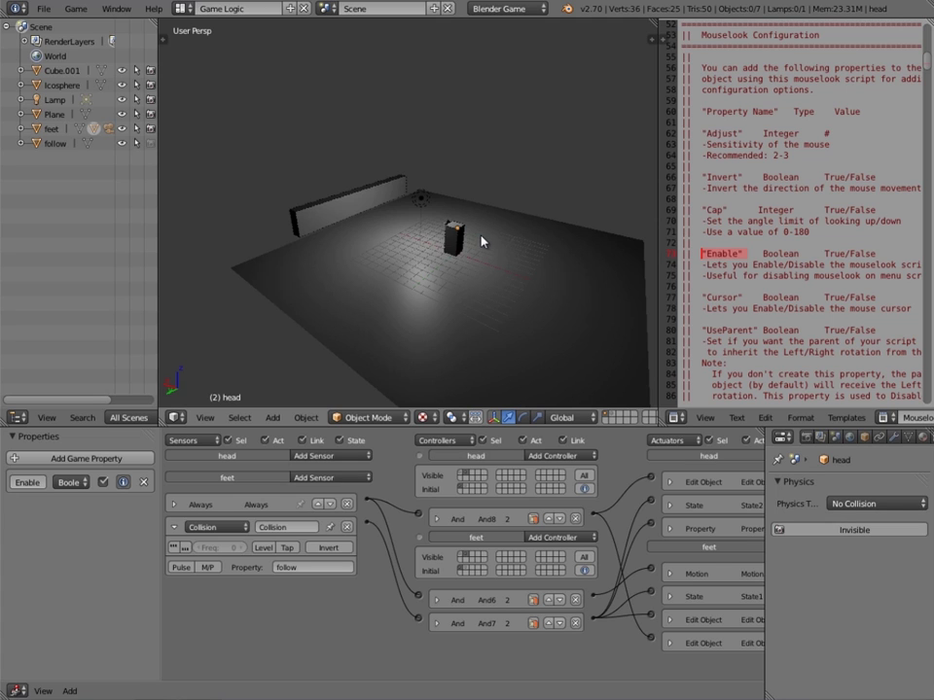
scroll(482, 241, up, 3)
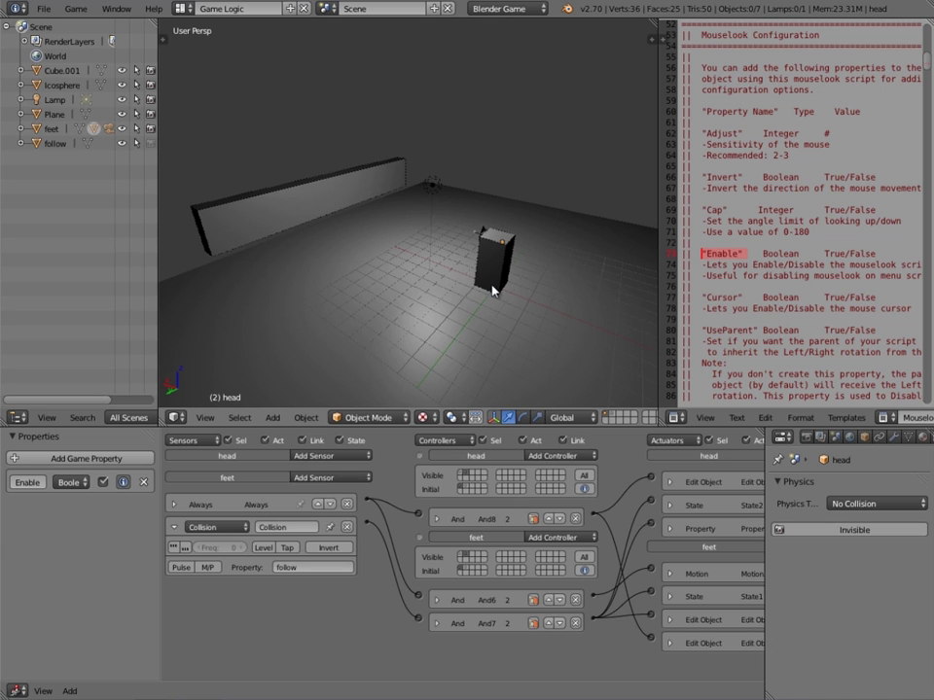